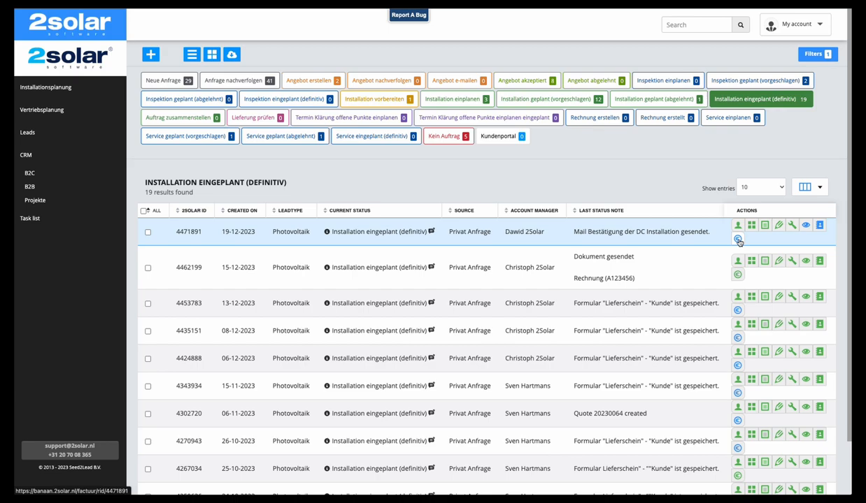
Step: Show the Installation eingeplant (definitiv) leads as cards and open the invoice page of the first lead from its profile
click(212, 54)
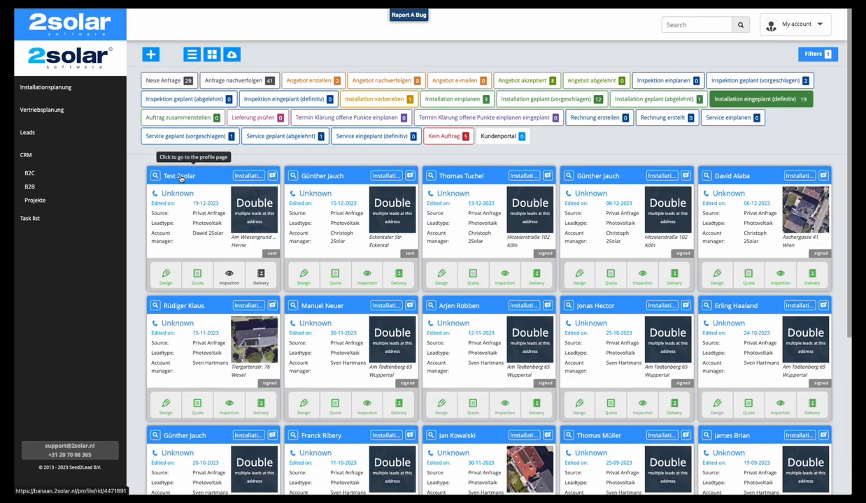
click(180, 177)
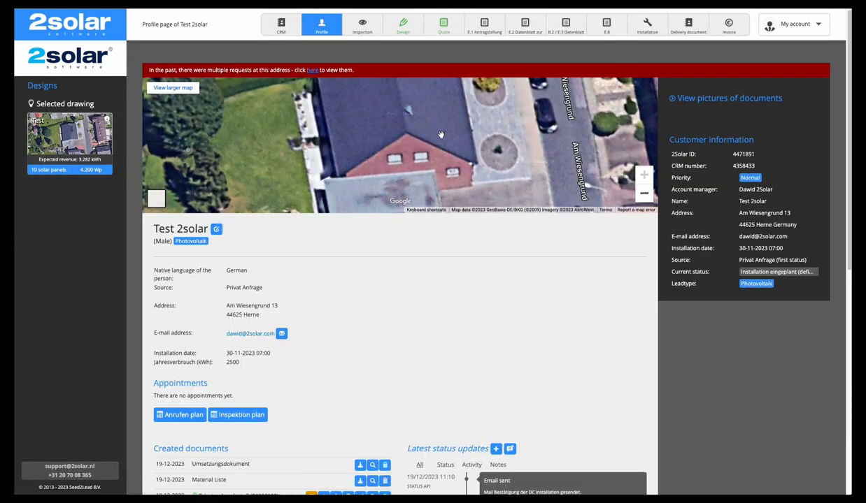
click(729, 28)
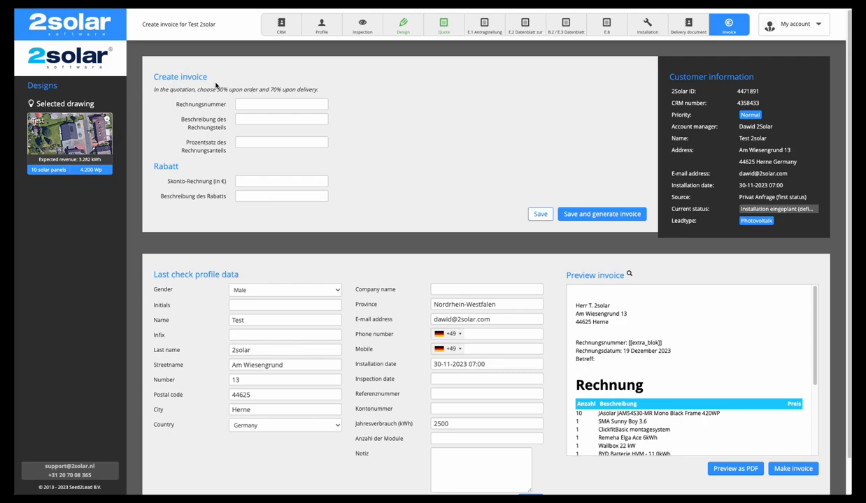
Step: Set the invoice's Rechnungsnummer to 1/23 and its Prozentsatz des Rechnungsanteils to 30
click(257, 103)
text(1/23)
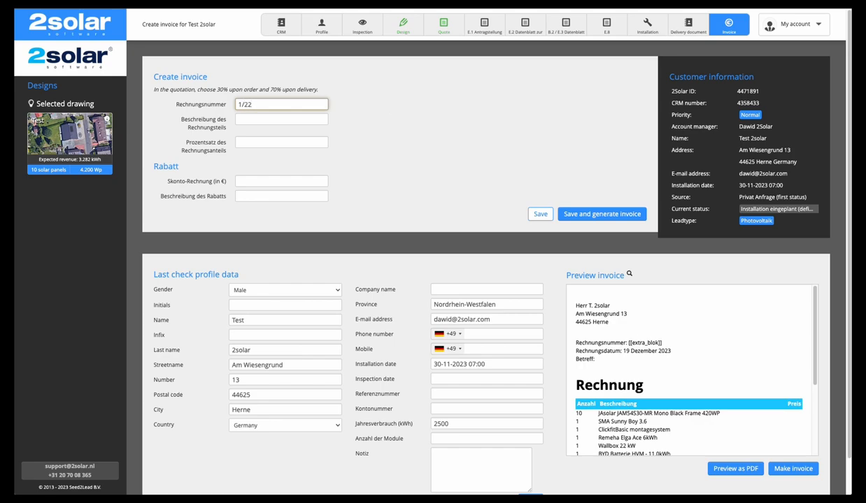
click(191, 128)
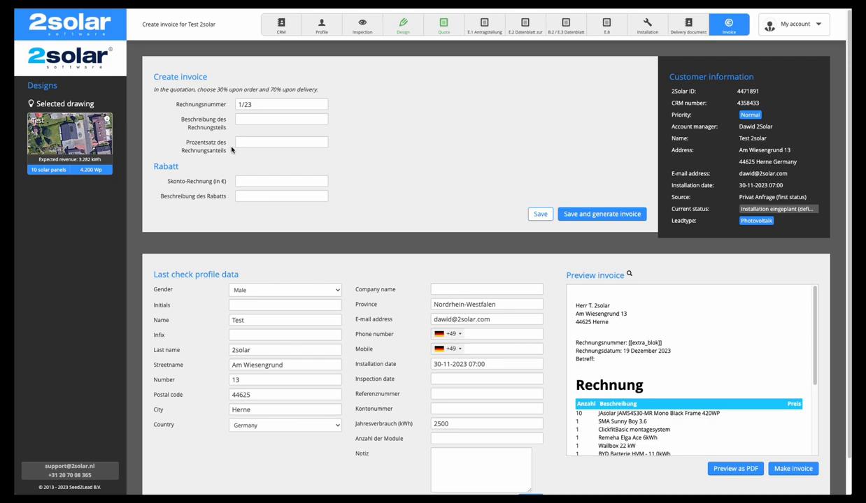
click(258, 142)
text(30)
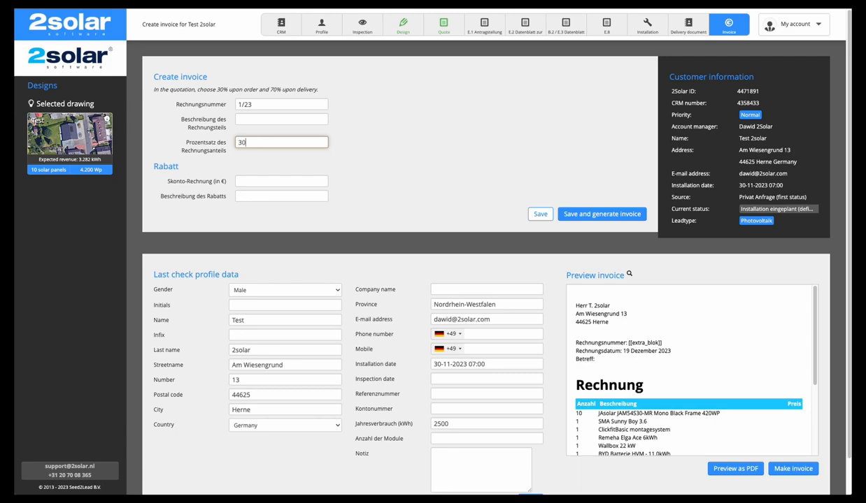
click(396, 151)
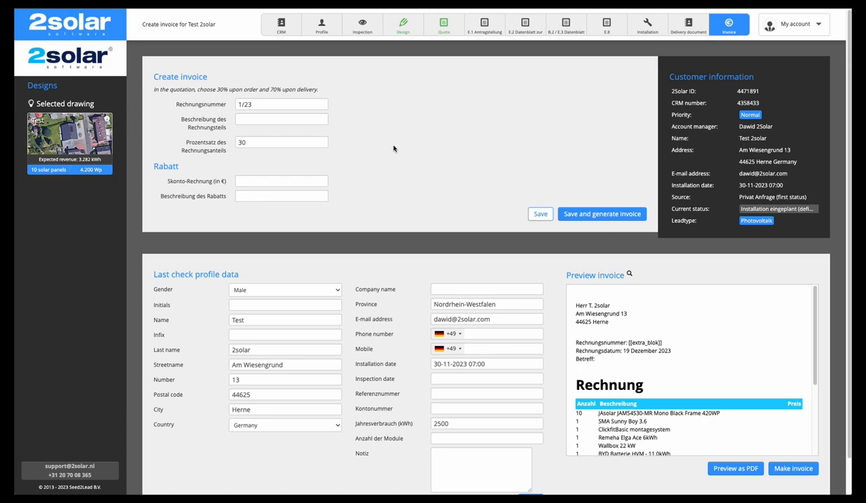
Step: Review the Rabatt fields and check the customer's profile data, including the e-mail address, before generating the invoice
scroll(378, 144, down, 1)
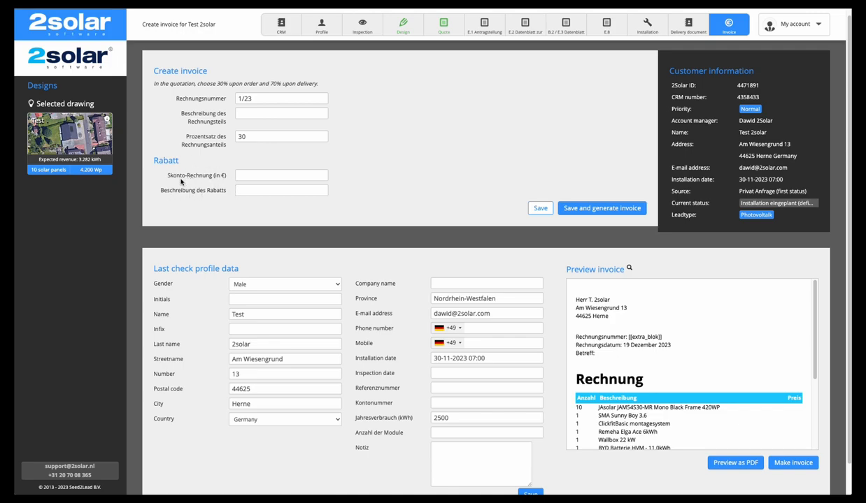
click(238, 175)
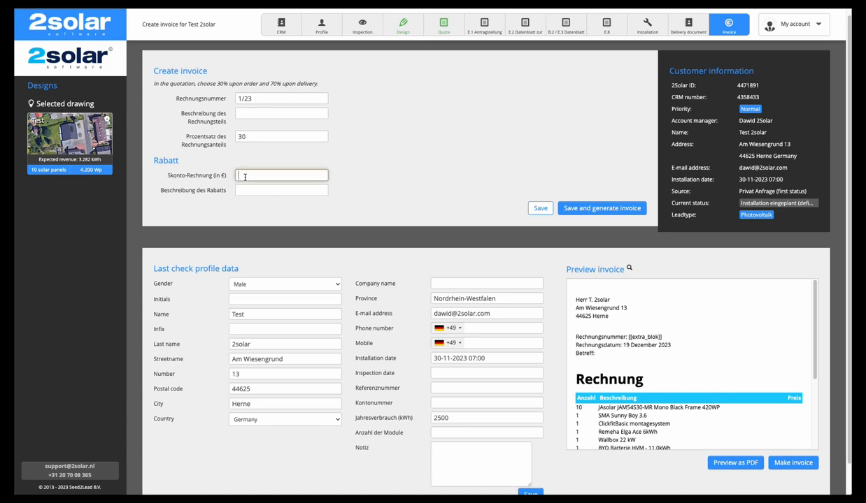
click(244, 191)
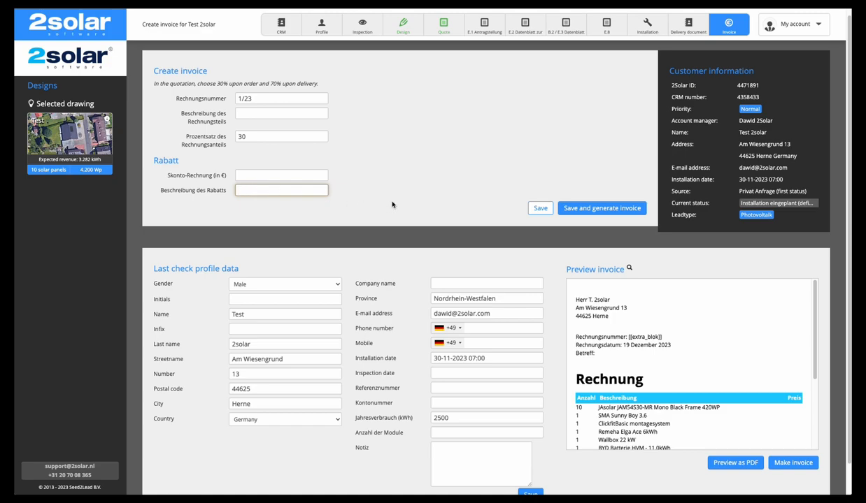
scroll(383, 195, down, 1)
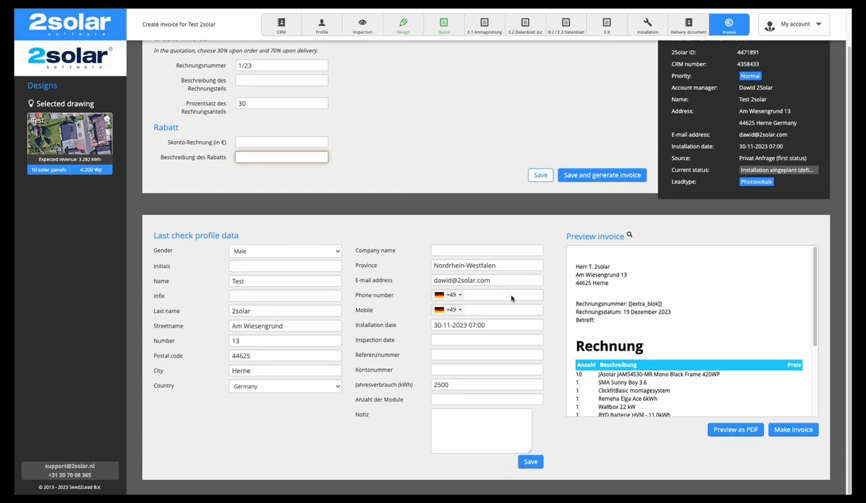
click(230, 235)
drag(229, 235, 151, 230)
click(244, 220)
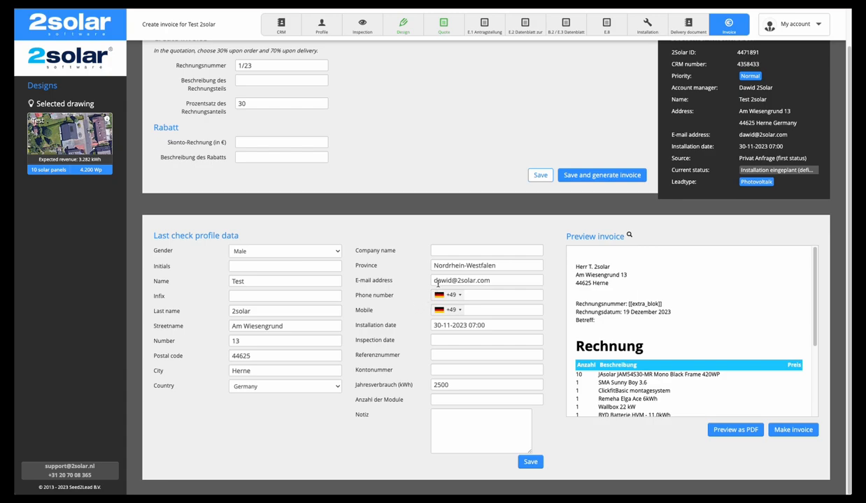
click(470, 280)
click(509, 222)
scroll(670, 389, up, 1)
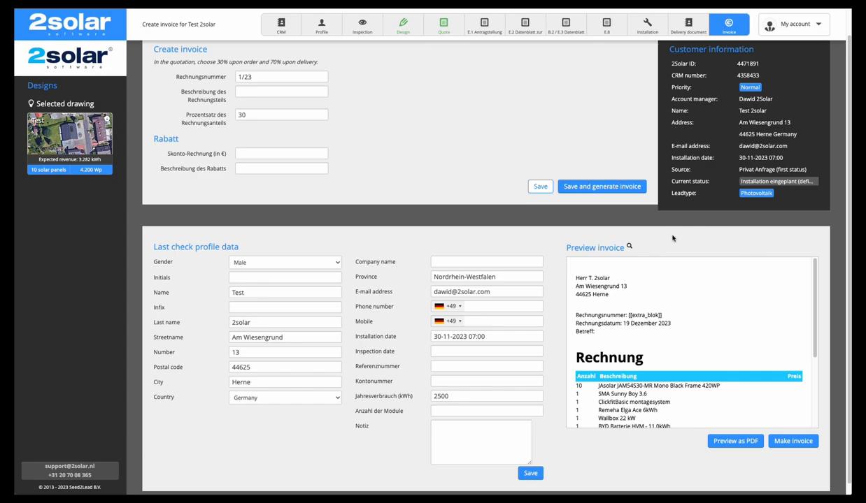
Step: Save and generate the invoice, and open the downloaded PDF
click(584, 189)
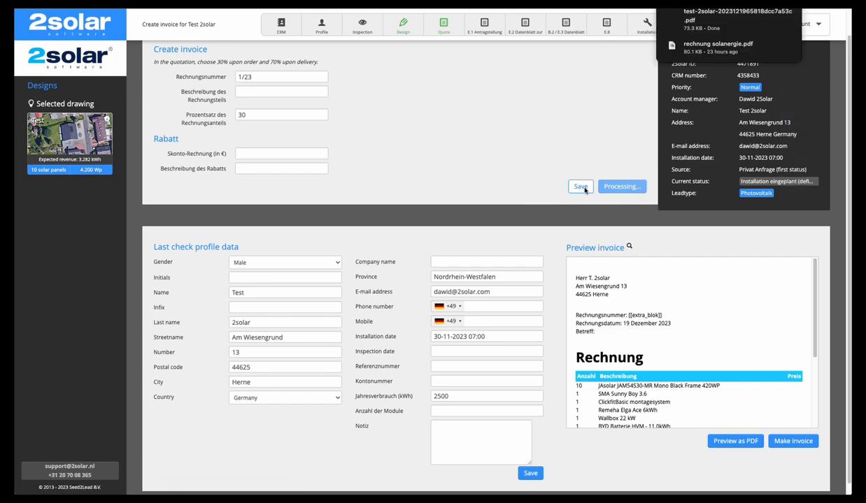
click(748, 23)
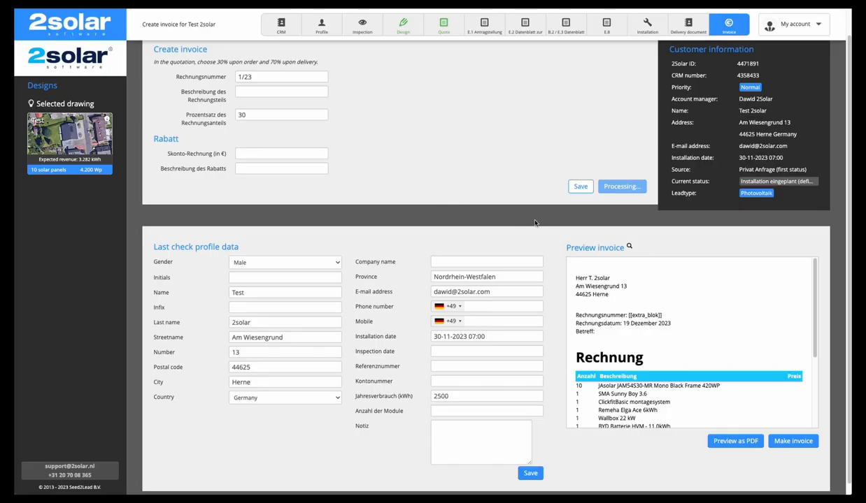
scroll(380, 153, up, 1)
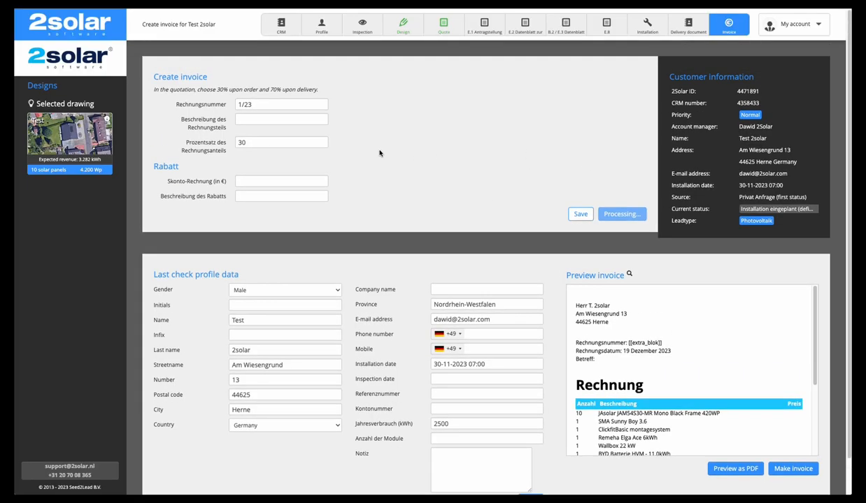
Step: Return to the customer's profile and locate Rechnung (1/23) among the created documents
click(323, 26)
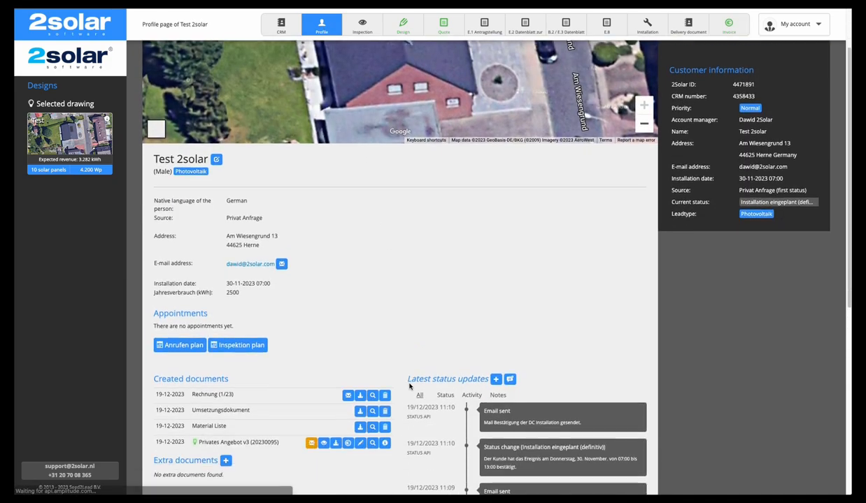
scroll(399, 381, down, 3)
drag(228, 266, 245, 283)
click(337, 218)
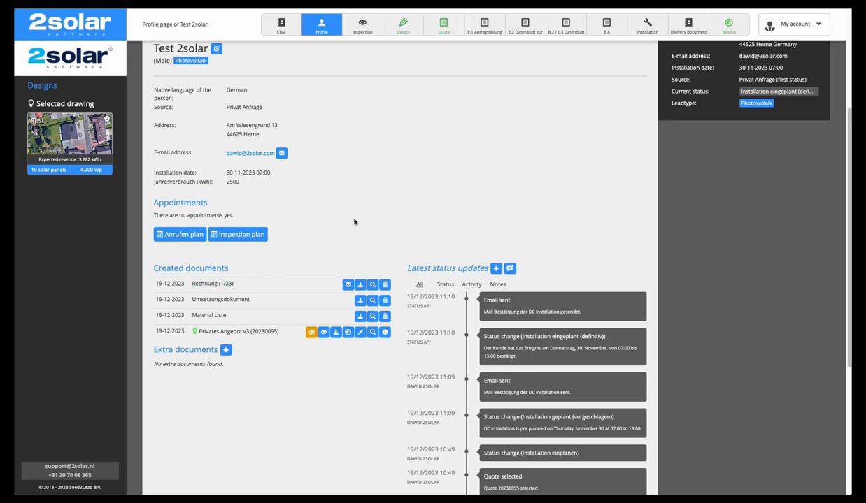
Step: Email Rechnung (1/23) to the customer, enlarging the mail dialog to review the message before sending
click(348, 286)
drag(462, 84, 437, 14)
drag(637, 374, 765, 496)
scroll(552, 207, down, 1)
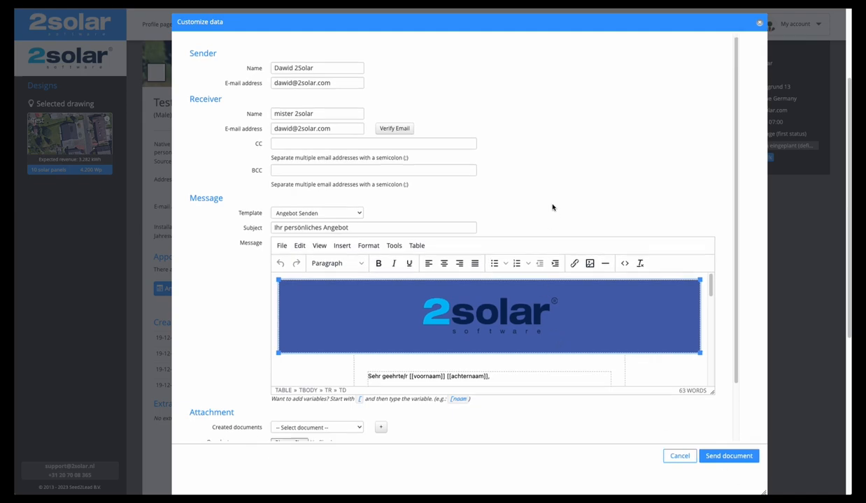
scroll(563, 308, down, 3)
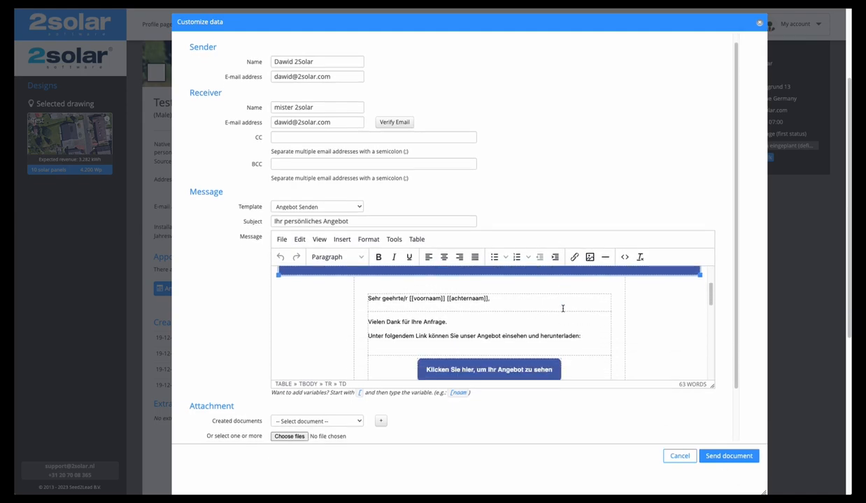
scroll(562, 308, up, 1)
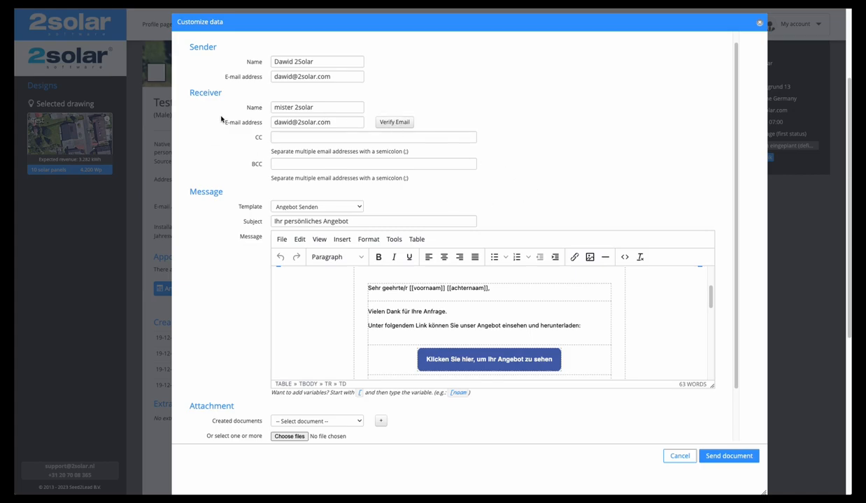
click(731, 458)
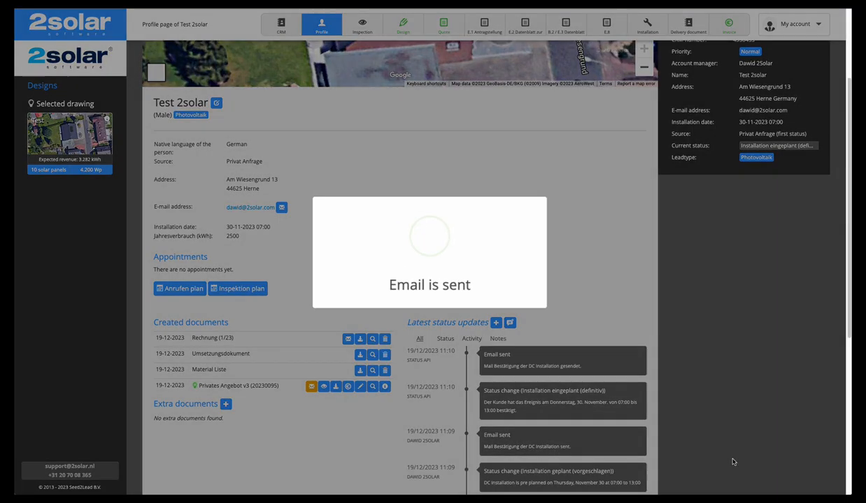